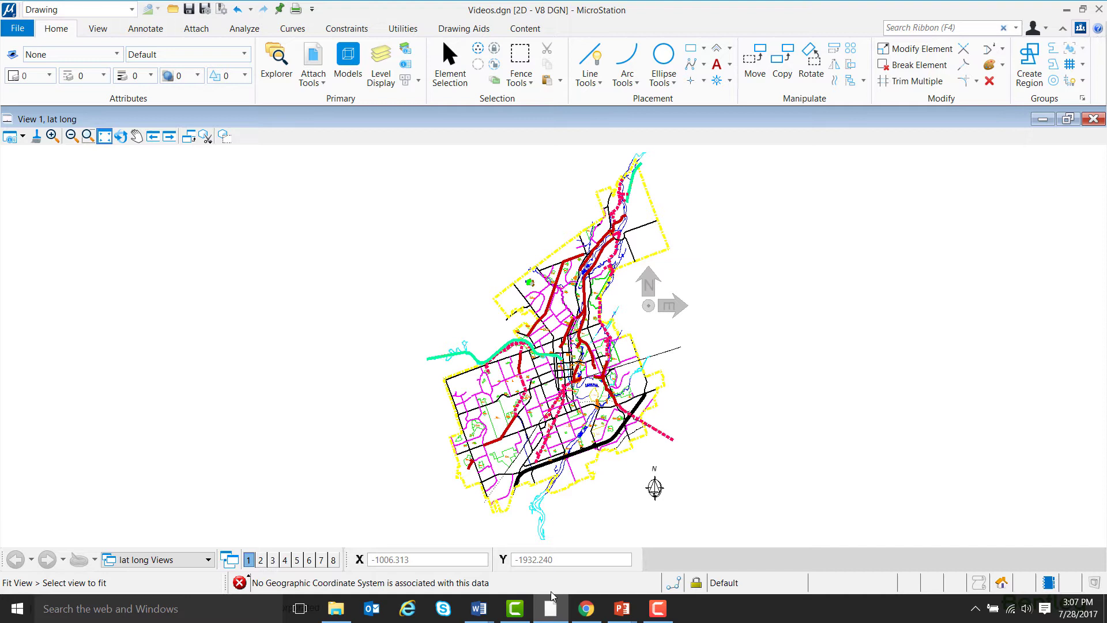
# Step: Change the design file's Angle Readout format from decimal degrees to DD MM SS
pyautogui.click(26, 32)
pyautogui.click(30, 301)
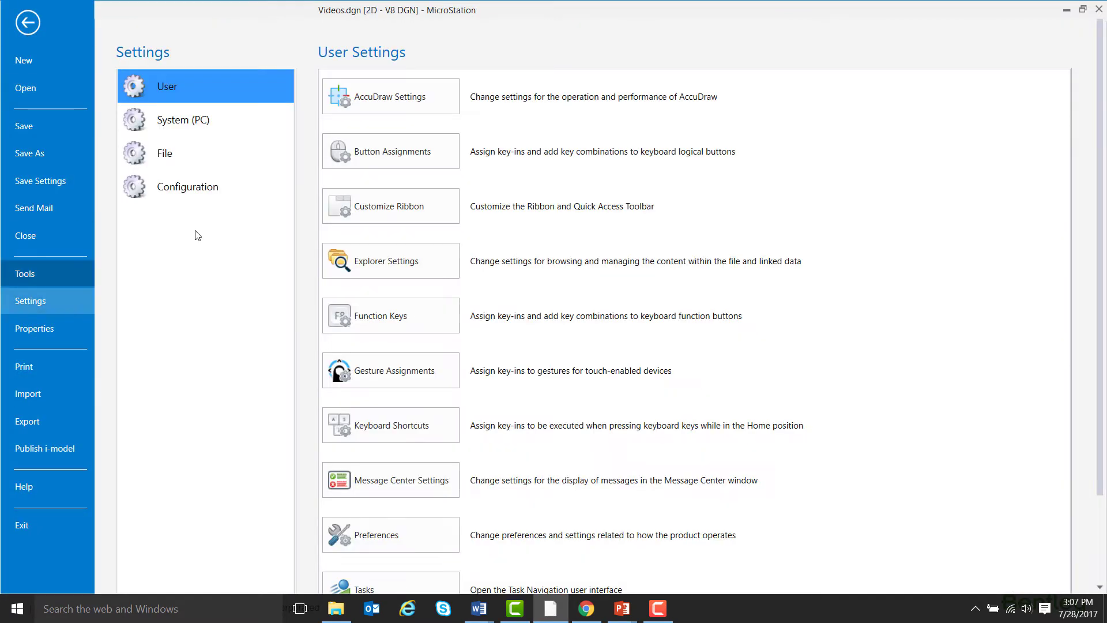
pyautogui.click(217, 154)
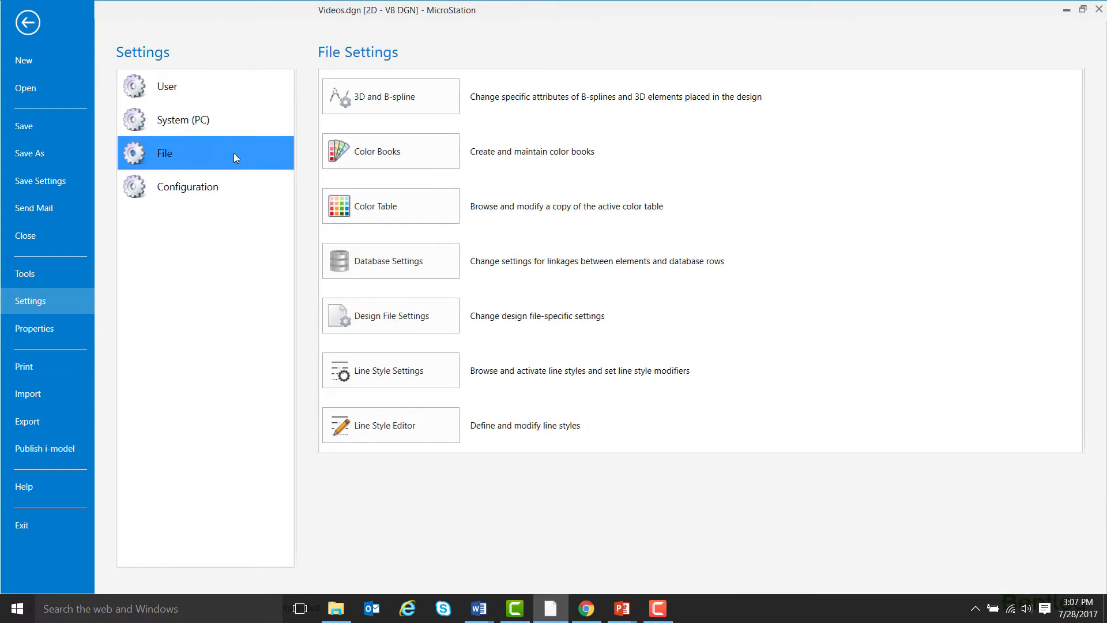
pyautogui.click(387, 320)
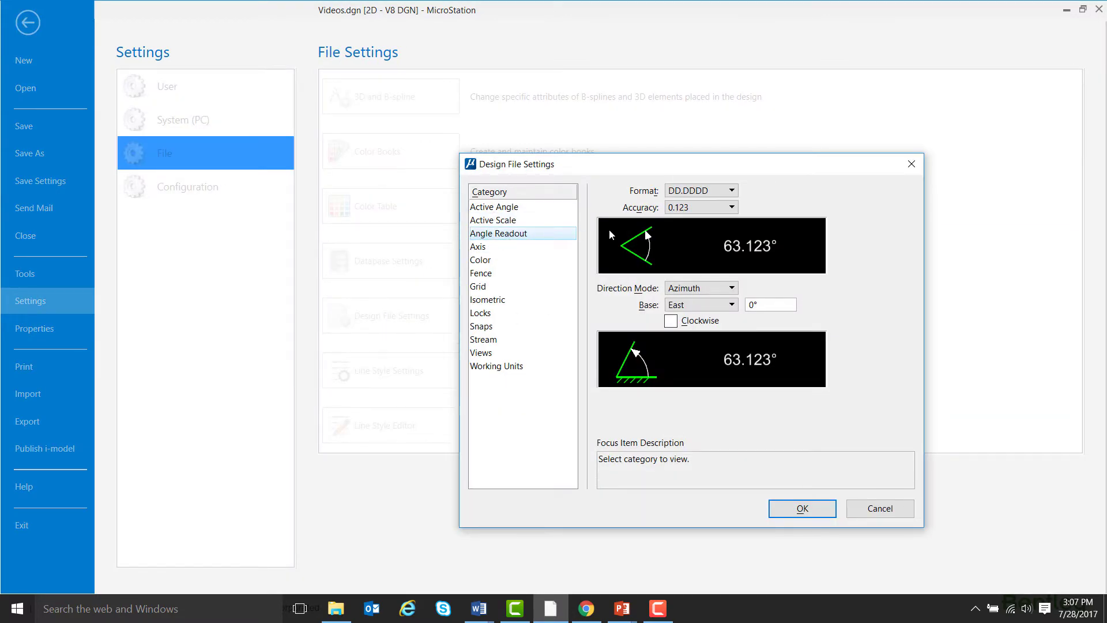
pyautogui.click(729, 191)
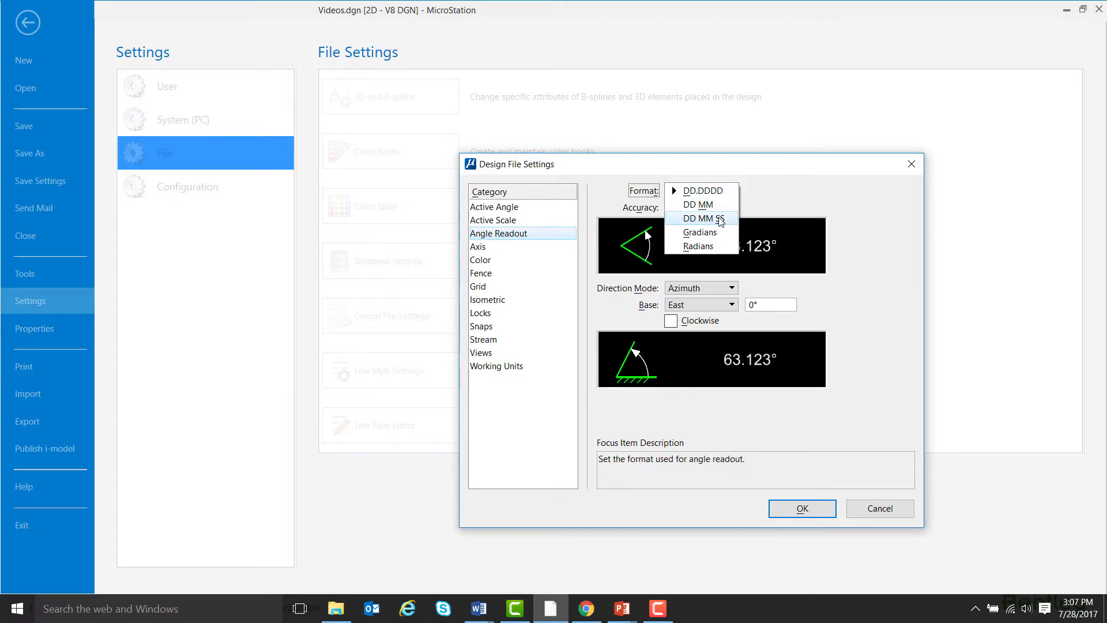
pyautogui.click(720, 219)
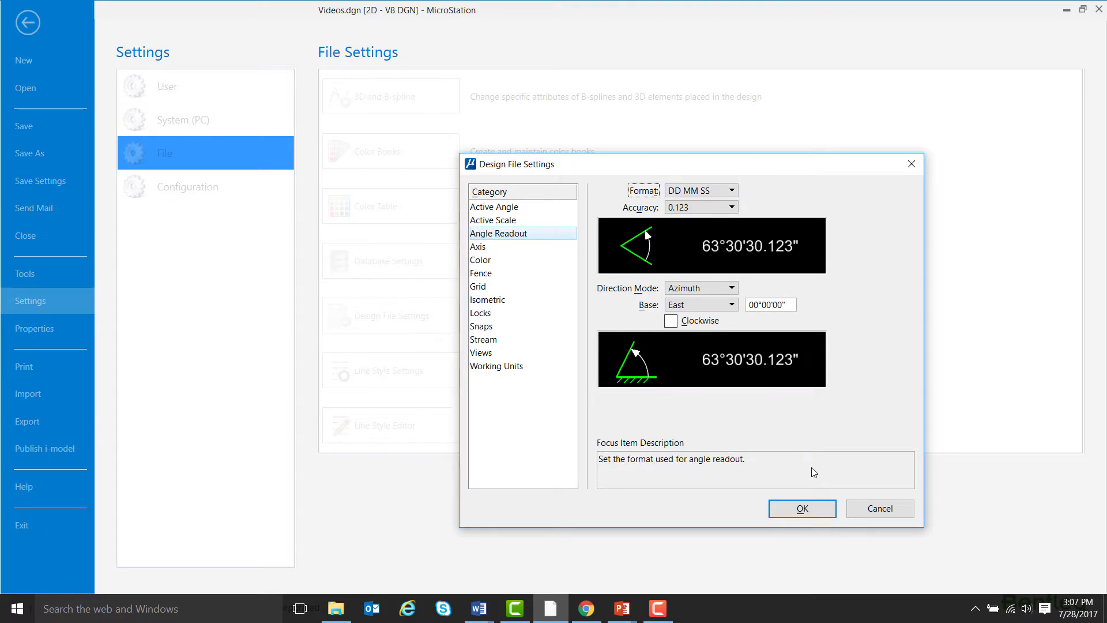
pyautogui.click(803, 508)
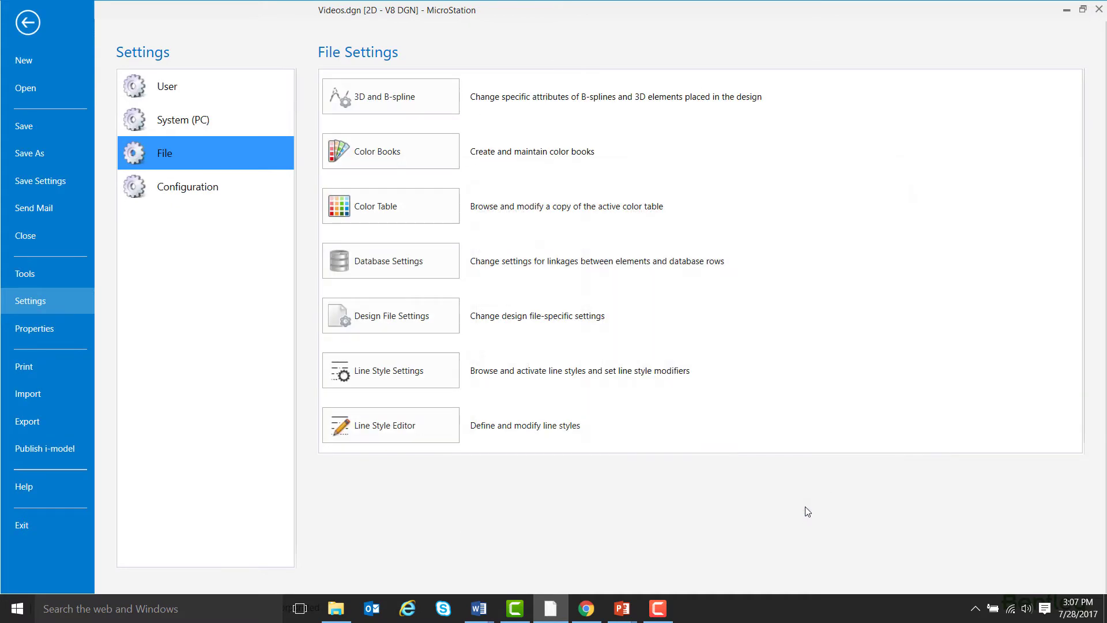
pyautogui.click(30, 24)
# Step: Assign library system PA83-NF (NAD83 Pennsylvania State Planes, North Zone), keeping storage units in meters
pyautogui.click(404, 31)
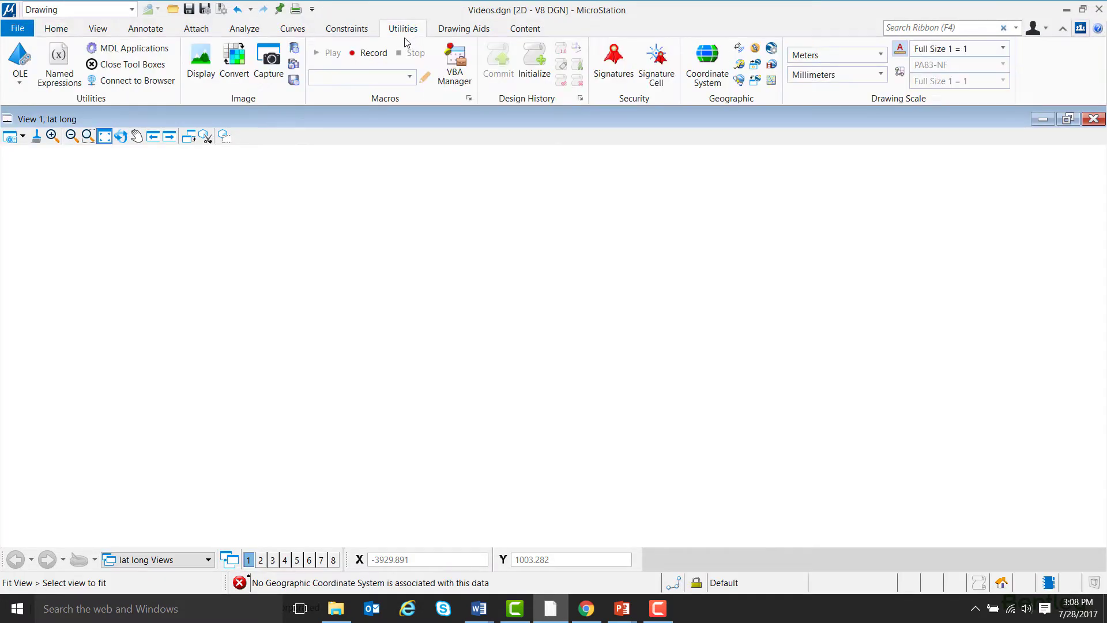
pyautogui.click(710, 60)
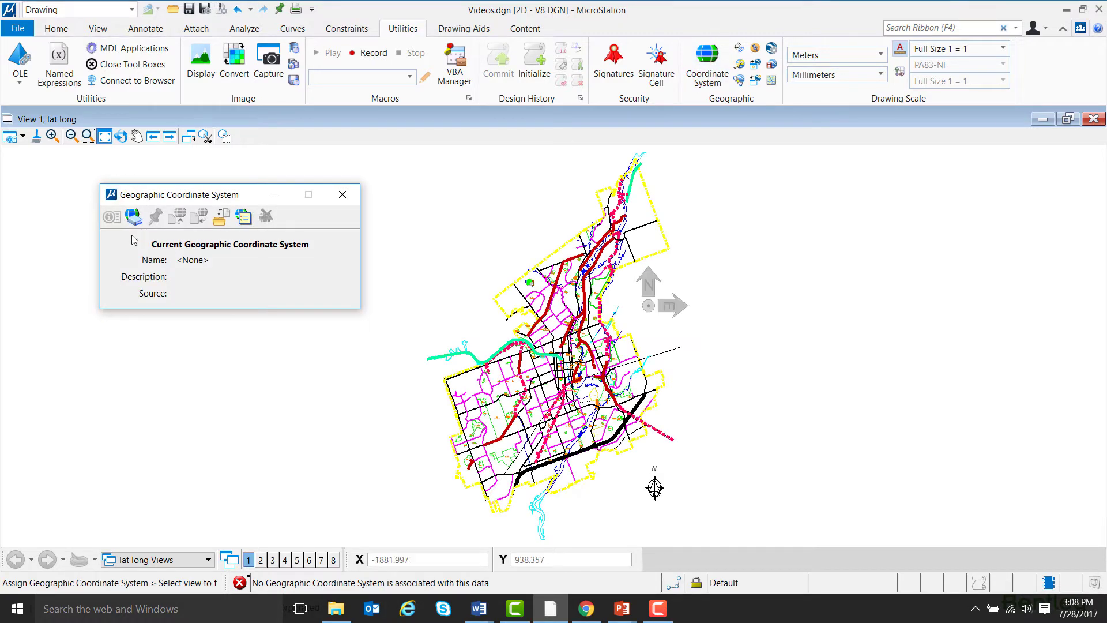
pyautogui.click(134, 216)
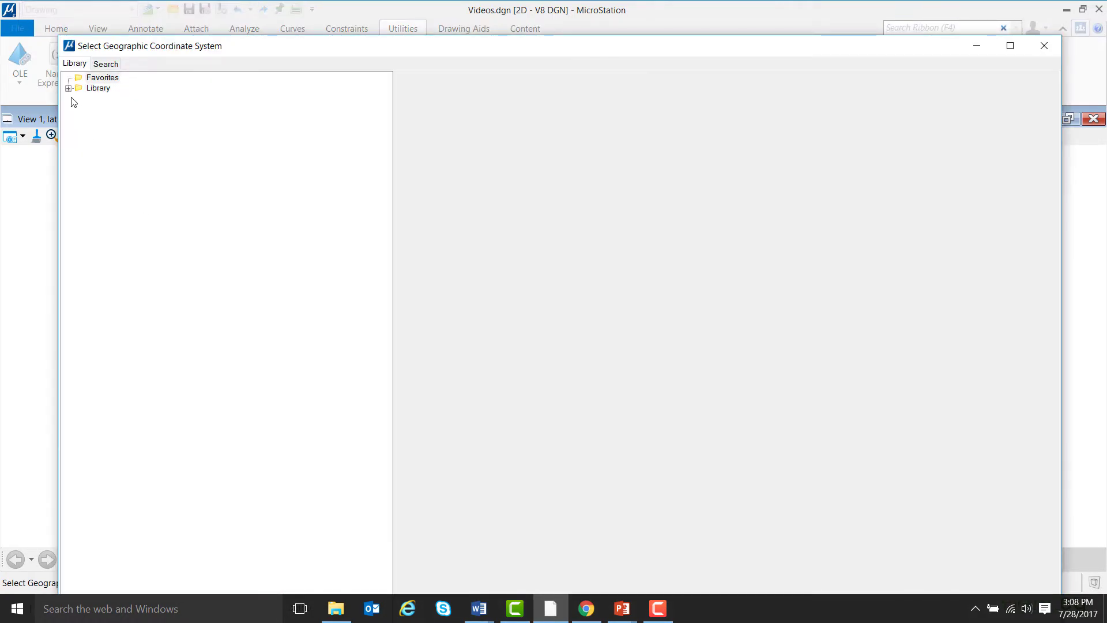
pyautogui.click(68, 89)
pyautogui.click(79, 99)
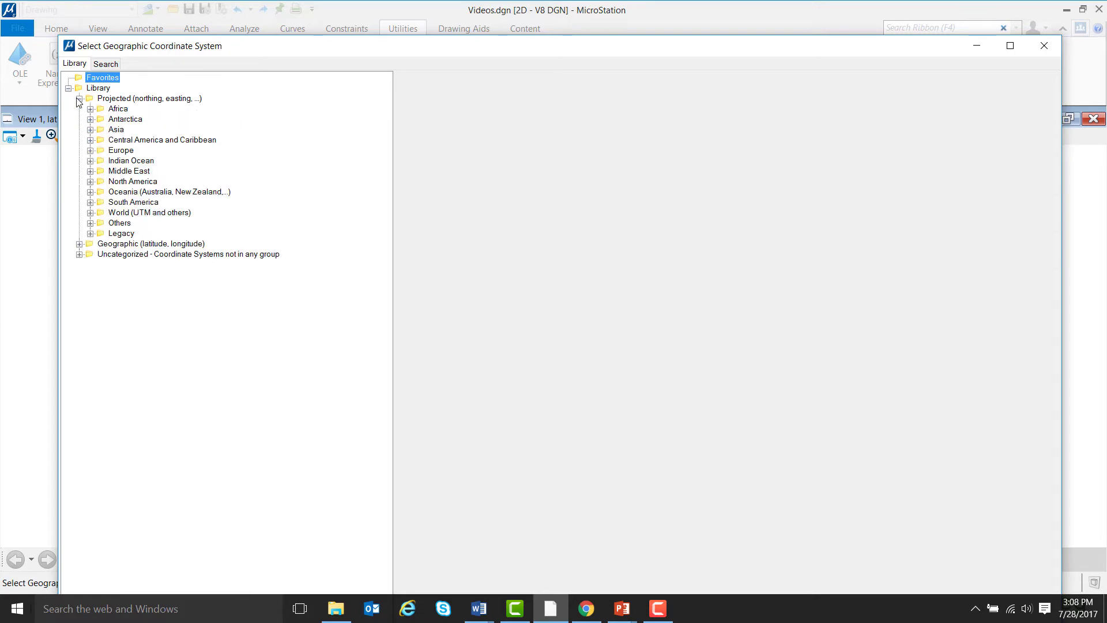
pyautogui.click(91, 183)
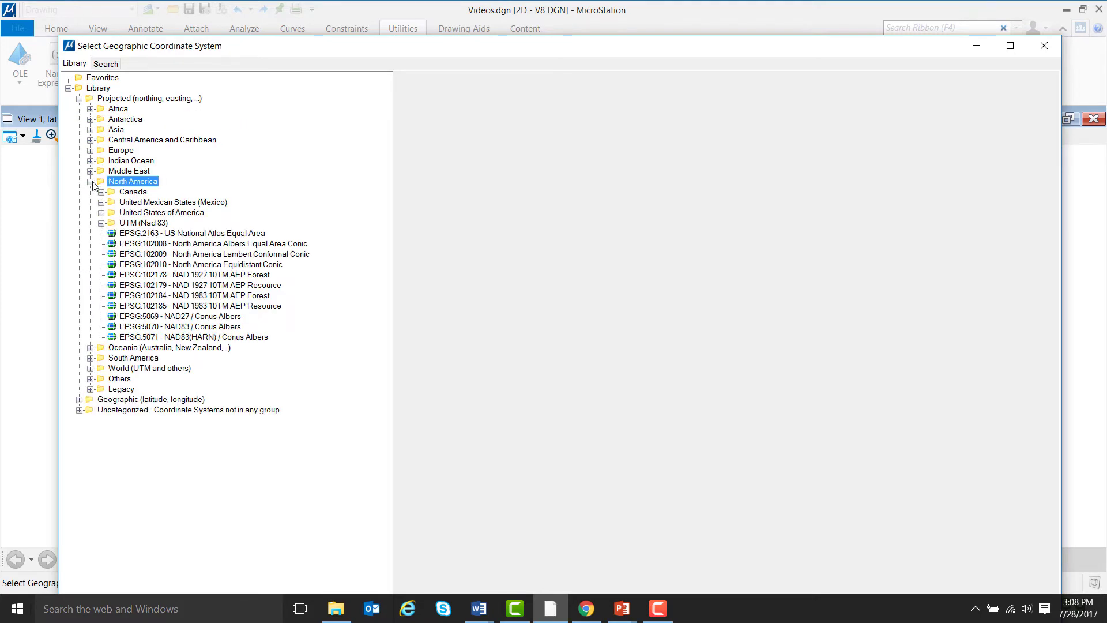
pyautogui.click(101, 213)
pyautogui.scroll(-4, 100, 219)
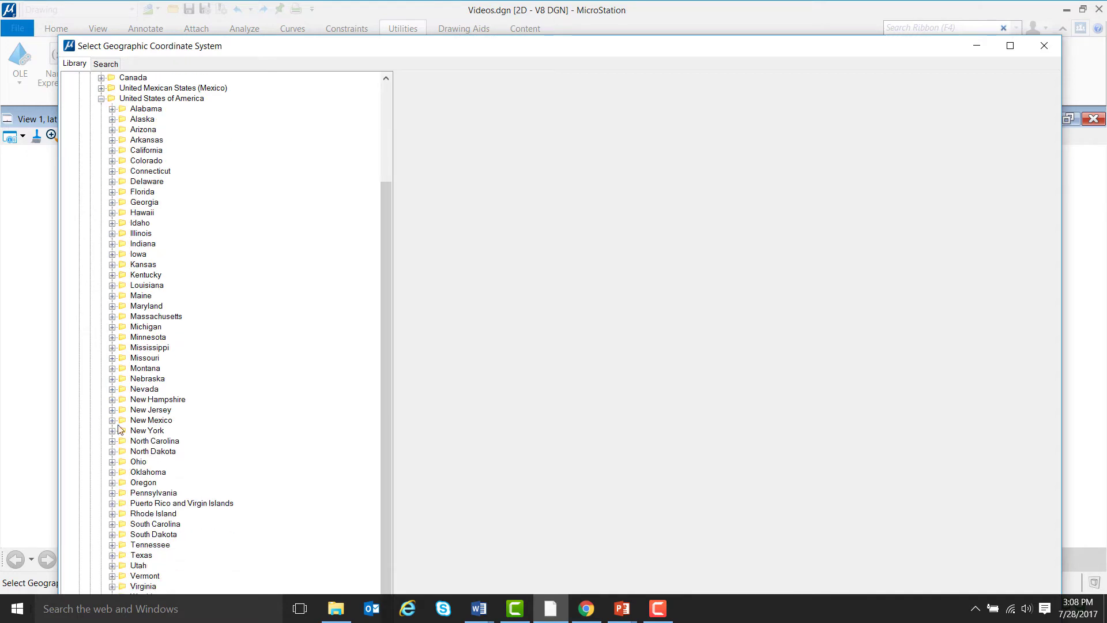
pyautogui.click(112, 493)
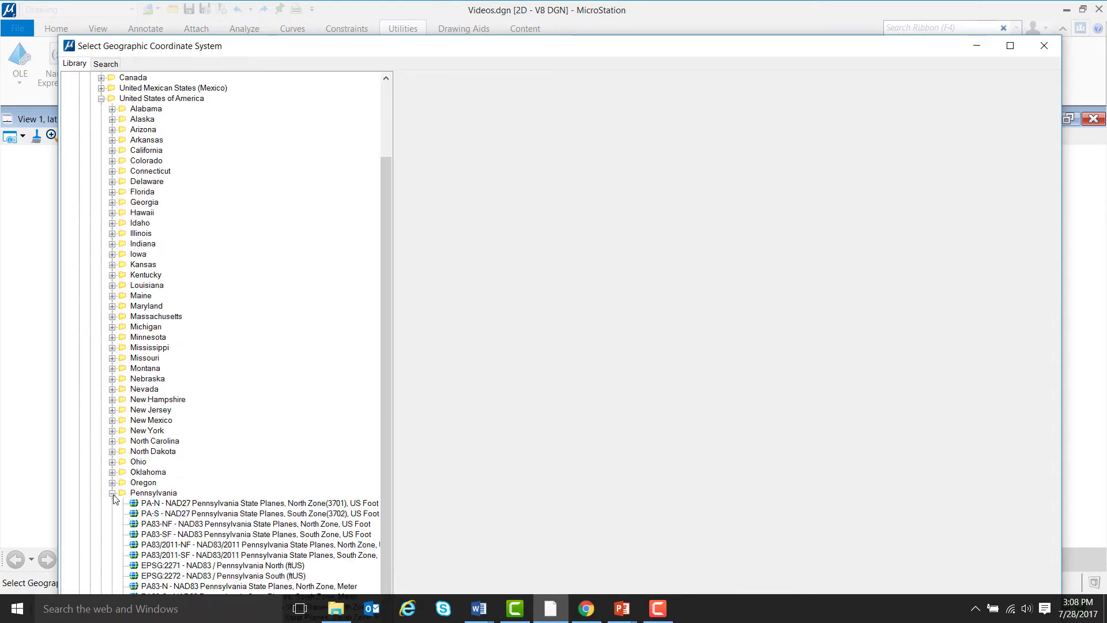
pyautogui.doubleClick(165, 524)
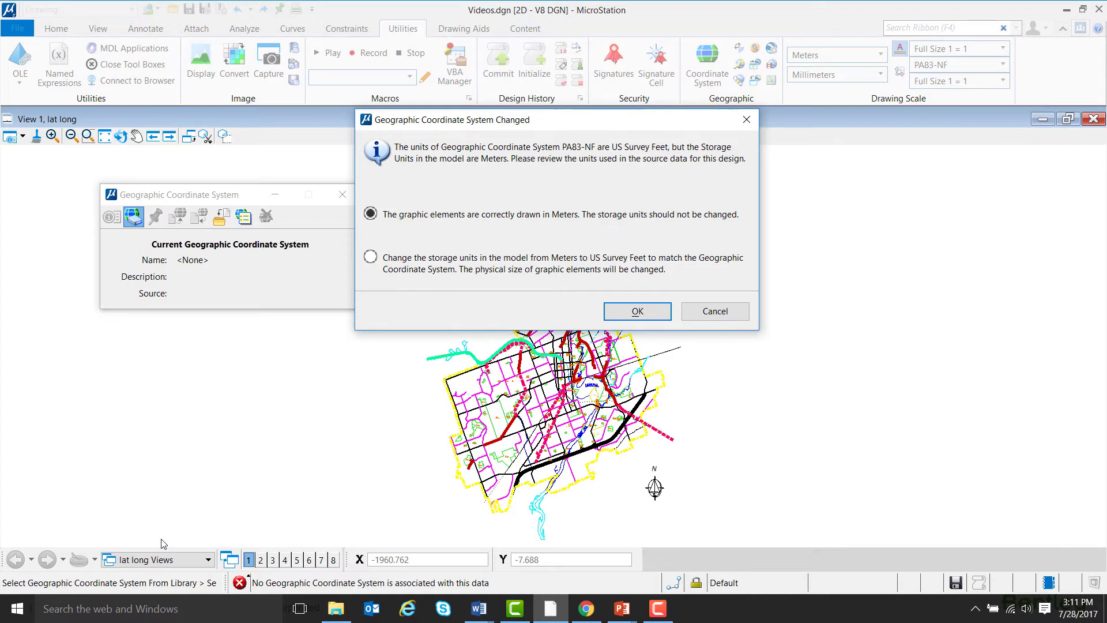
pyautogui.click(632, 312)
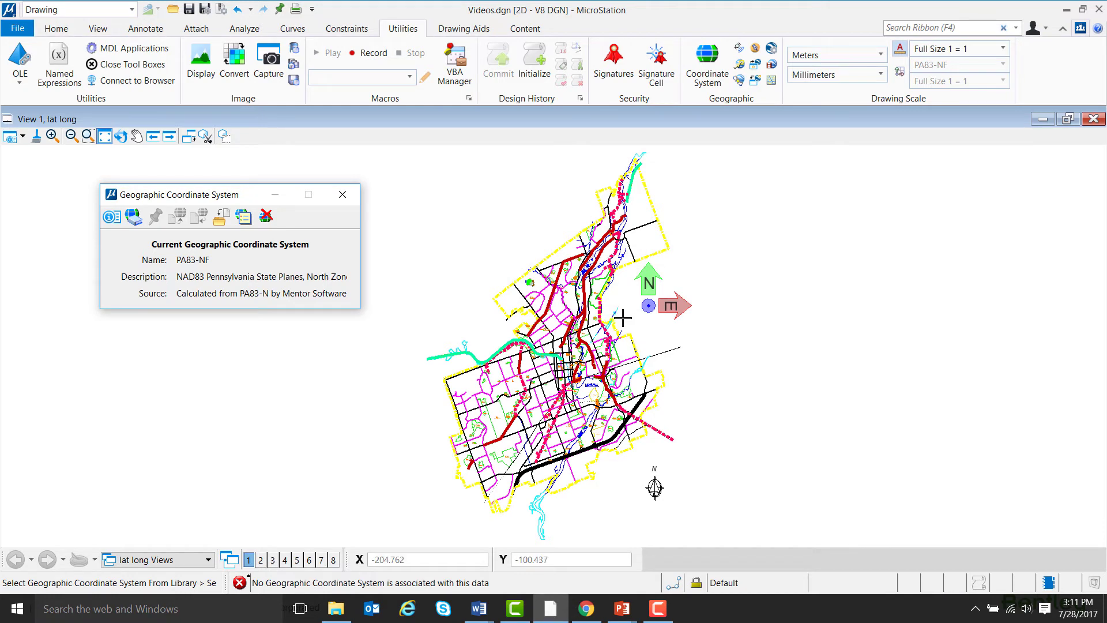
pyautogui.click(914, 32)
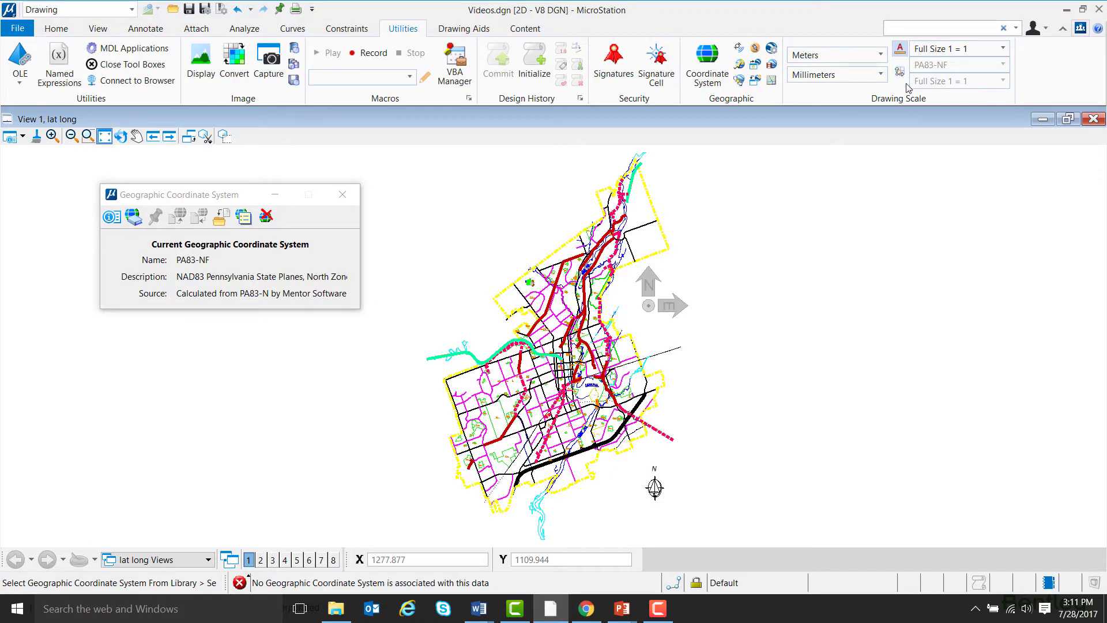
pyautogui.write('aux')
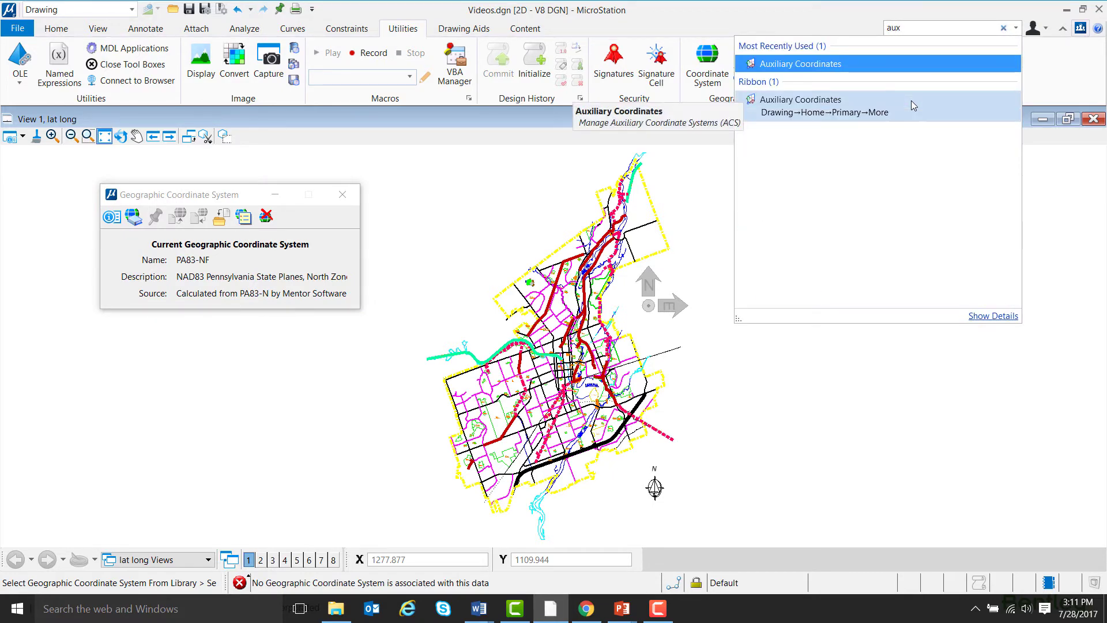
pyautogui.click(911, 105)
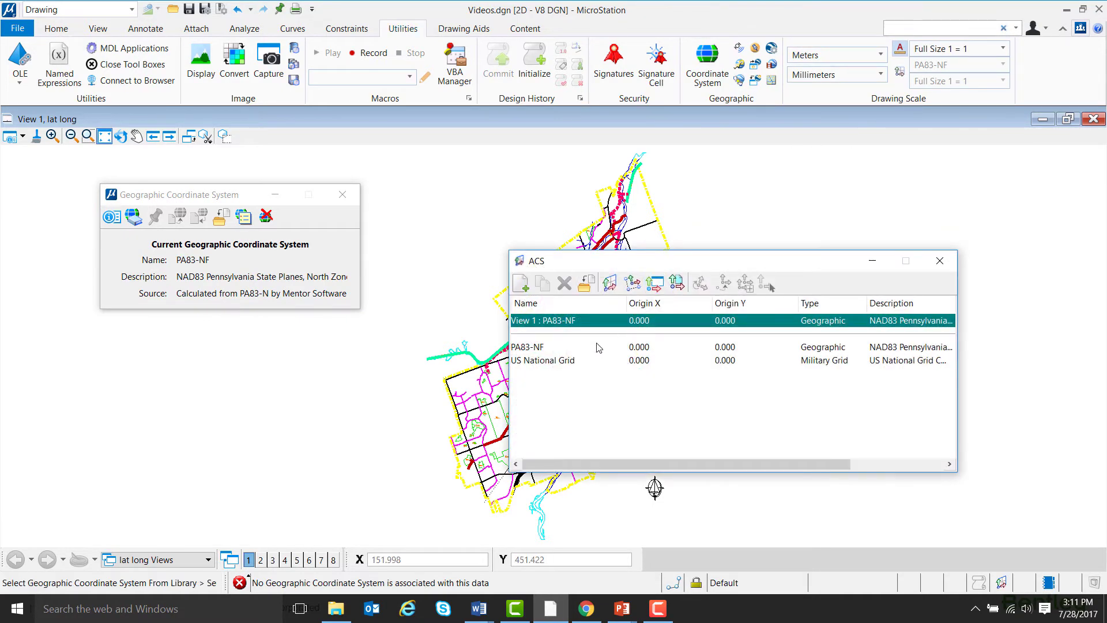
pyautogui.click(542, 348)
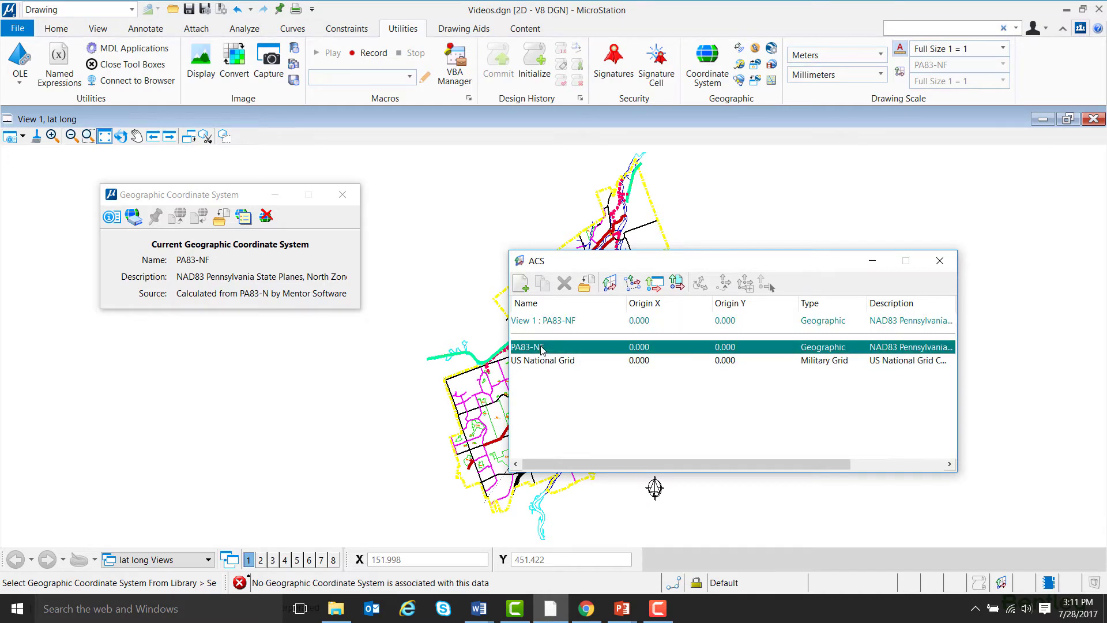
pyautogui.click(940, 261)
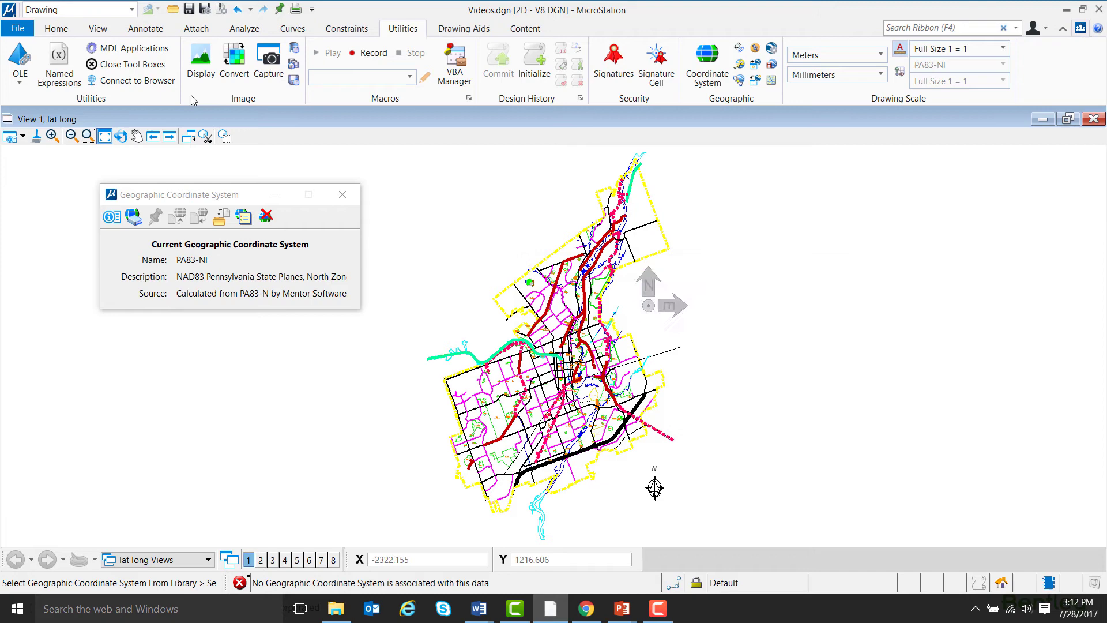
# Step: Run 'set tpmode acslocate' in Key-in and enable Running Coordinates on the status bar
pyautogui.click(52, 32)
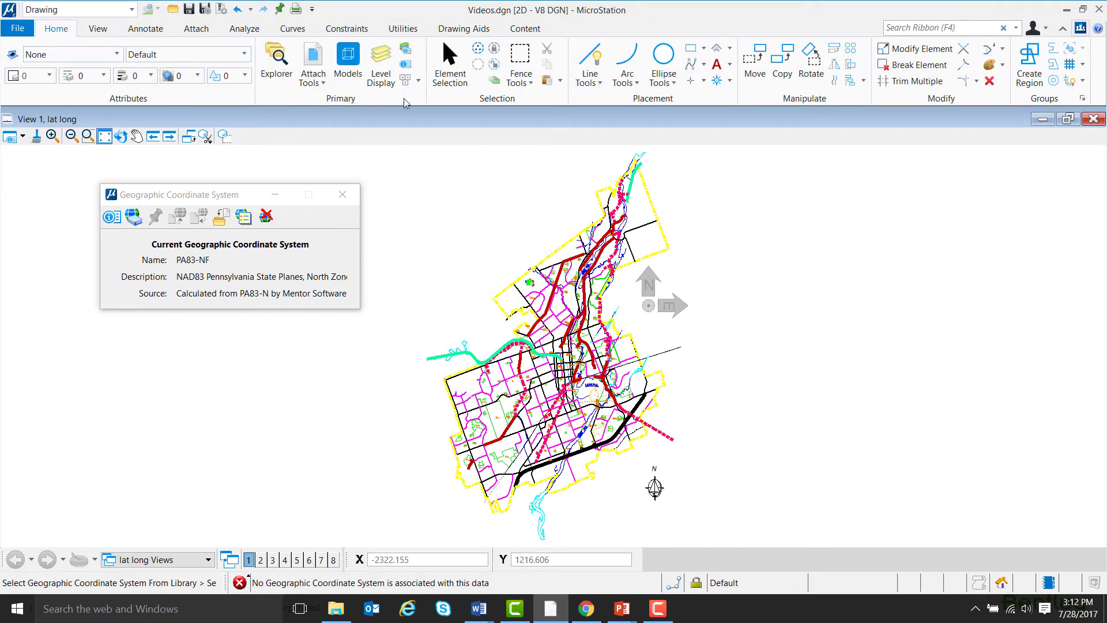
pyautogui.click(404, 82)
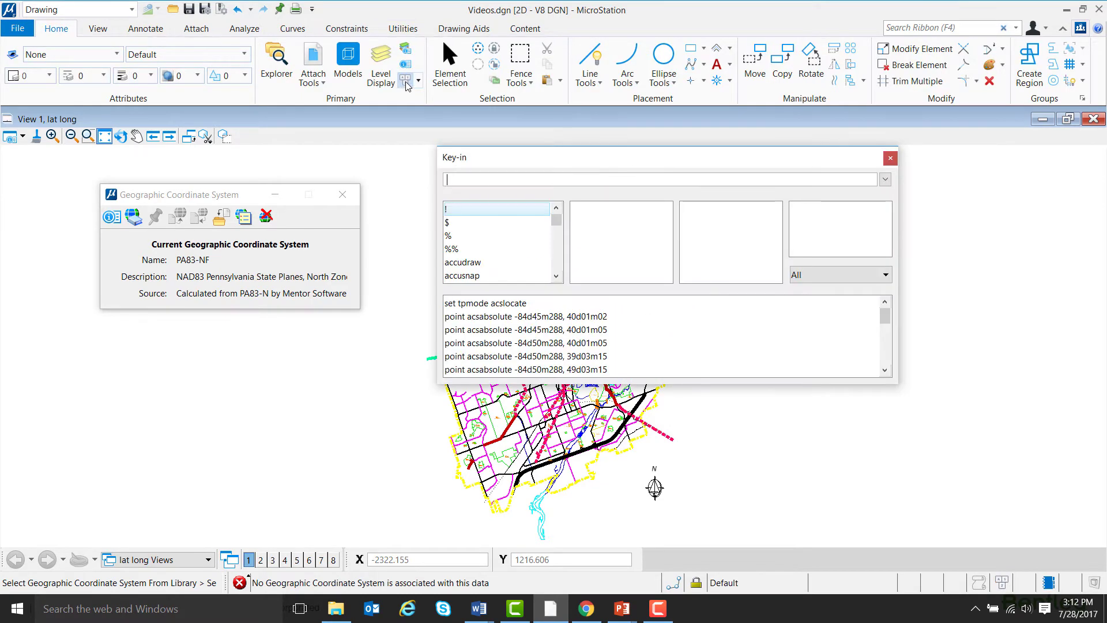
pyautogui.click(490, 304)
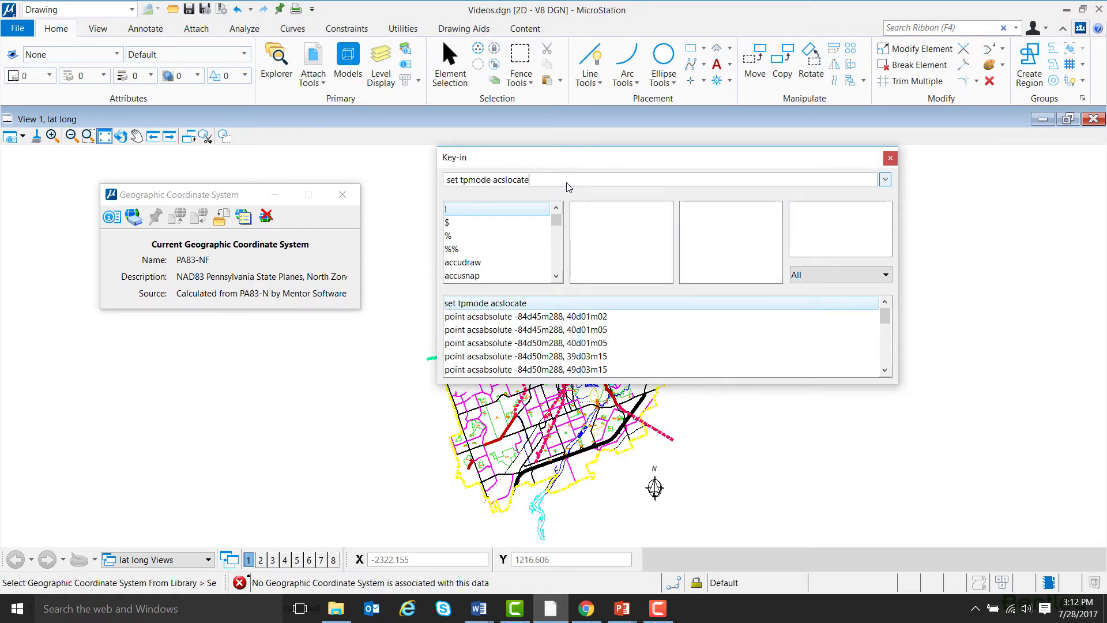
pyautogui.press('Return')
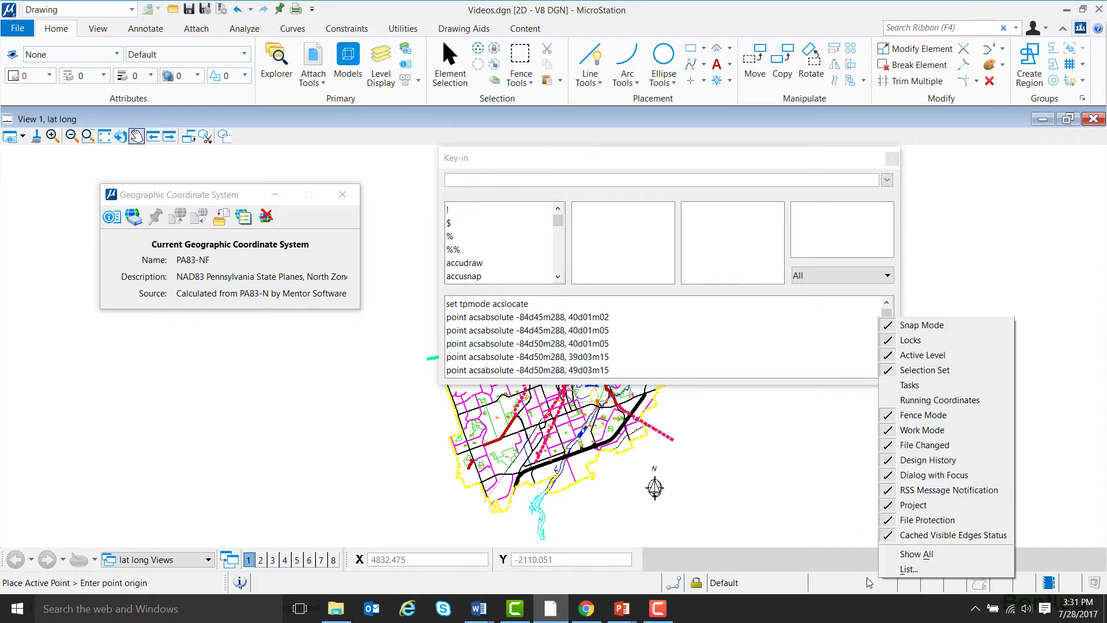
pyautogui.rightClick(871, 582)
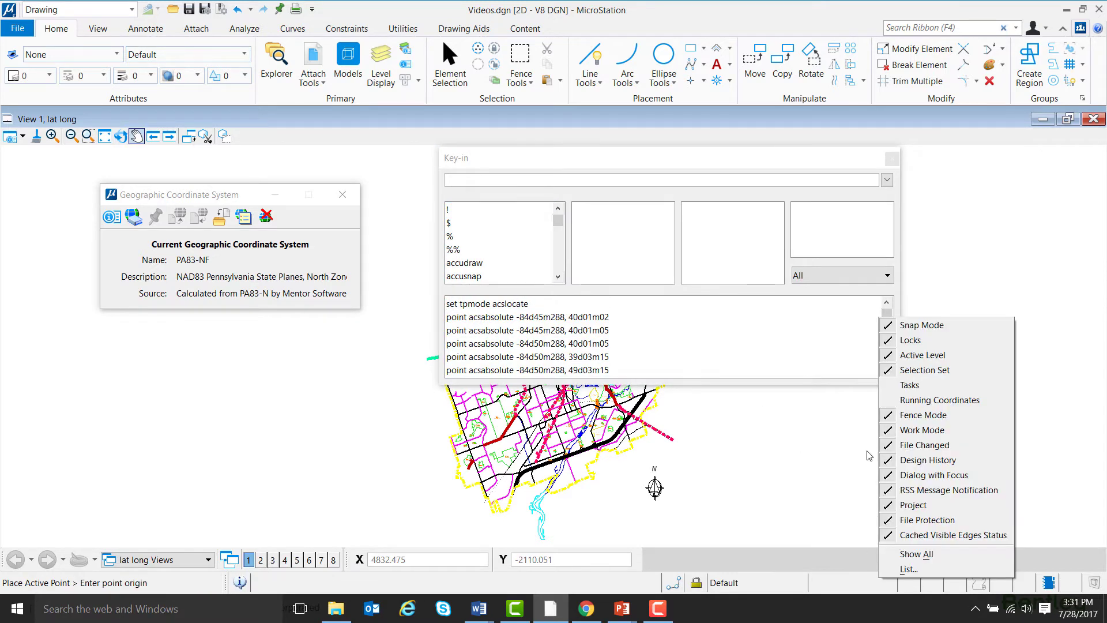
pyautogui.click(894, 401)
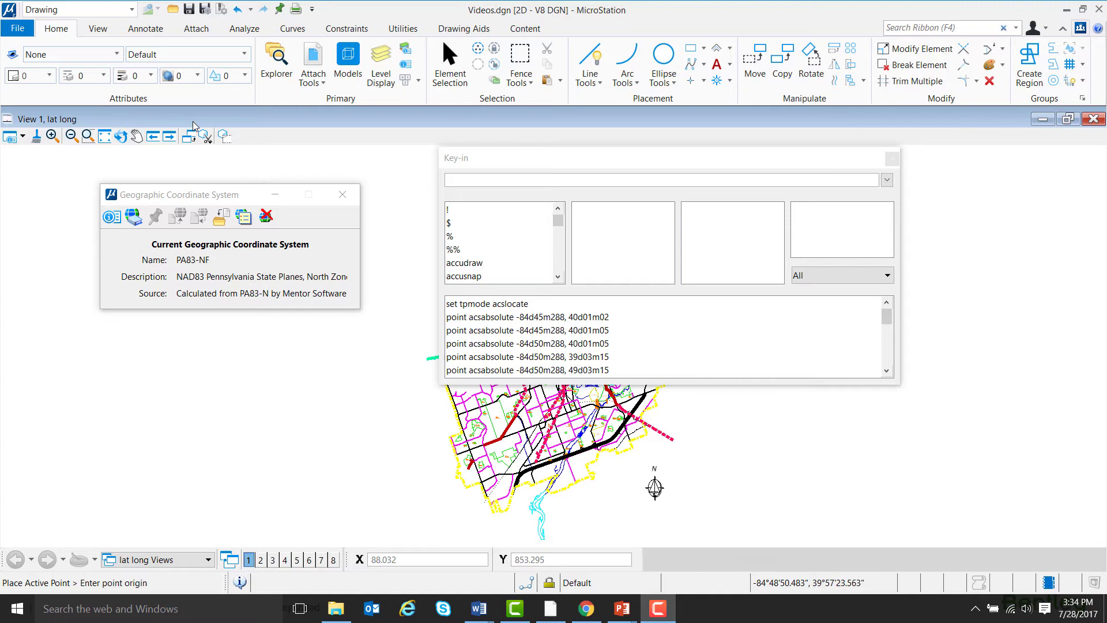
# Step: Set the active line weight to 10 and the active colour to red (3)
pyautogui.click(150, 76)
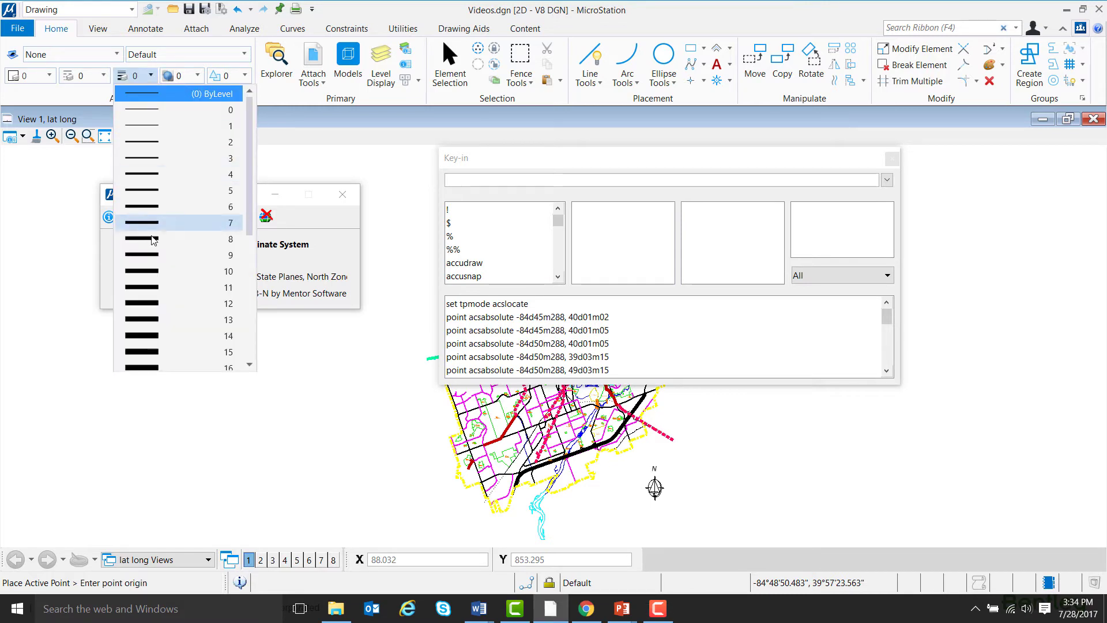
pyautogui.click(144, 271)
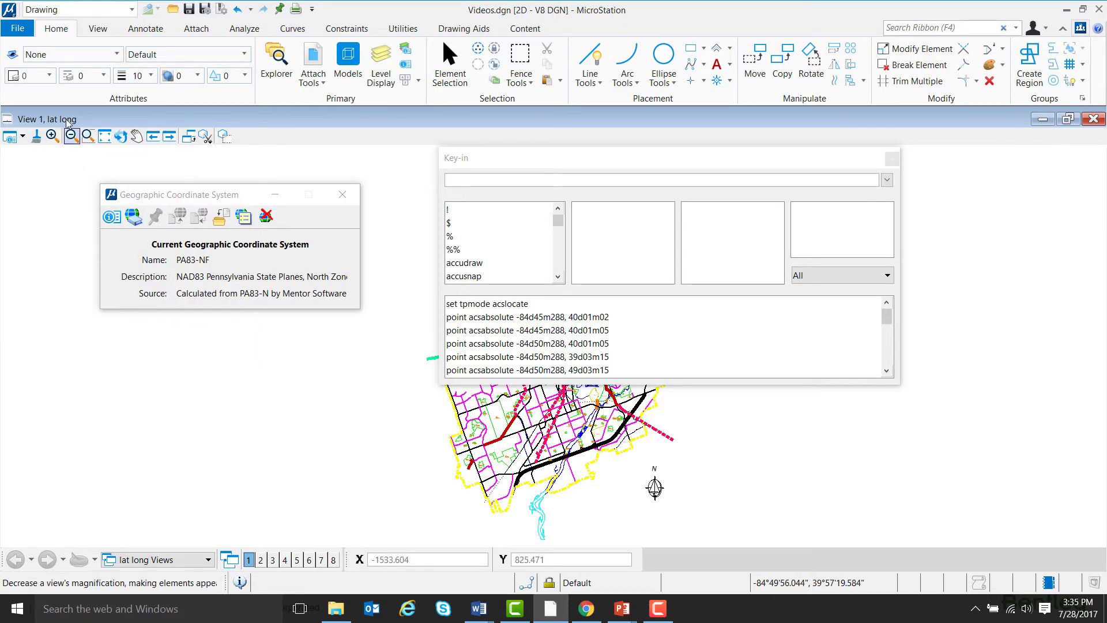
pyautogui.click(49, 75)
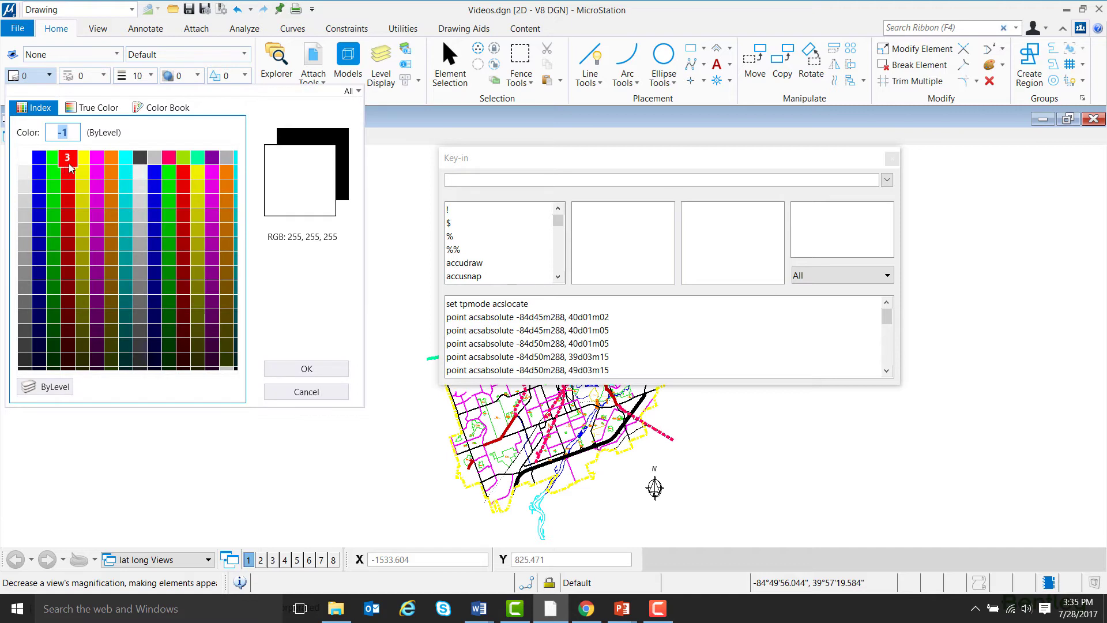
pyautogui.click(68, 156)
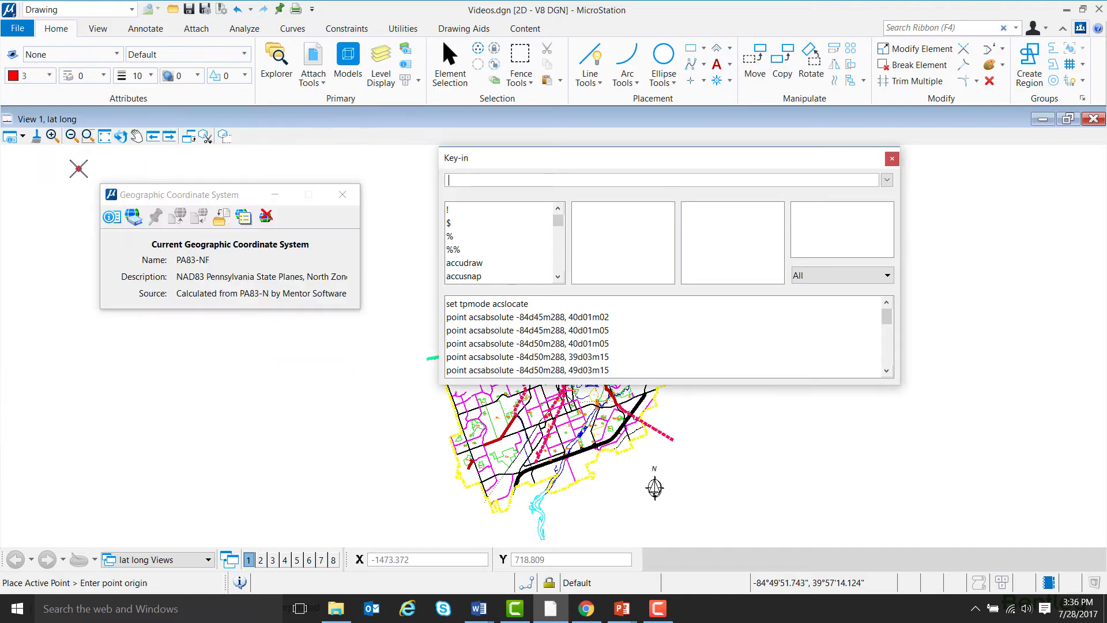
# Step: Place a point at -84d45m288, 40d01m02 by point acsabsolute key-in and fit the view
pyautogui.click(554, 317)
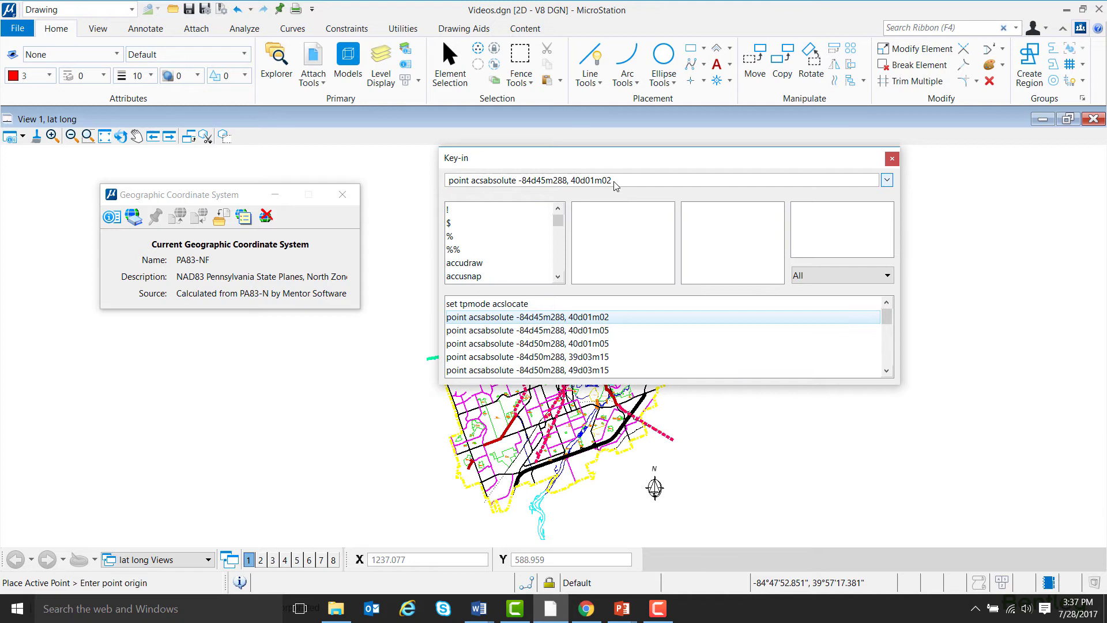
pyautogui.press('Return')
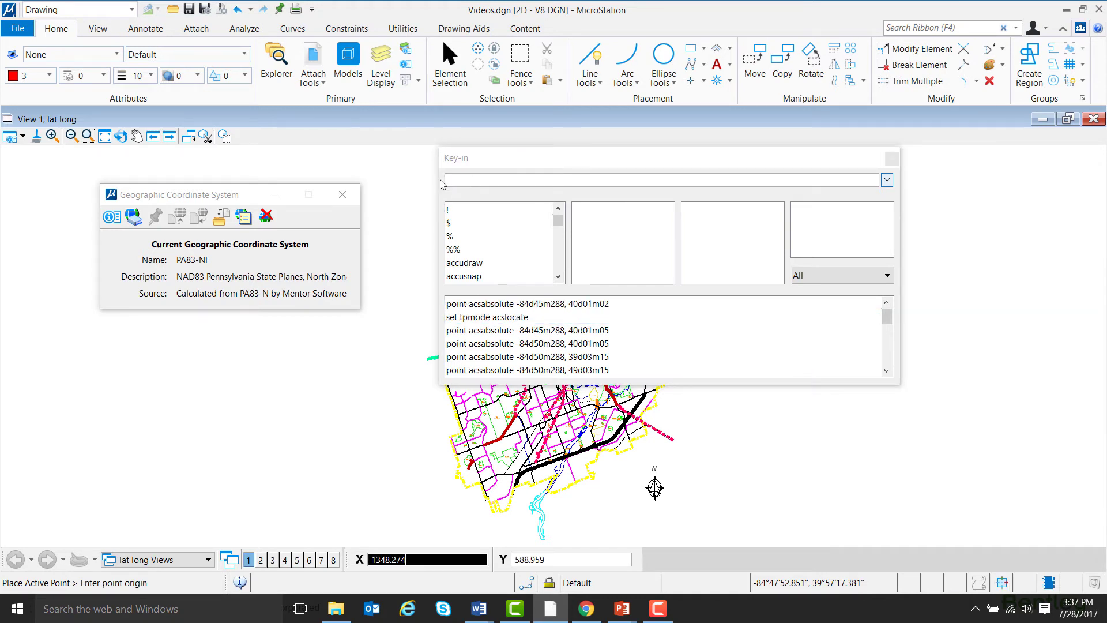
pyautogui.click(104, 136)
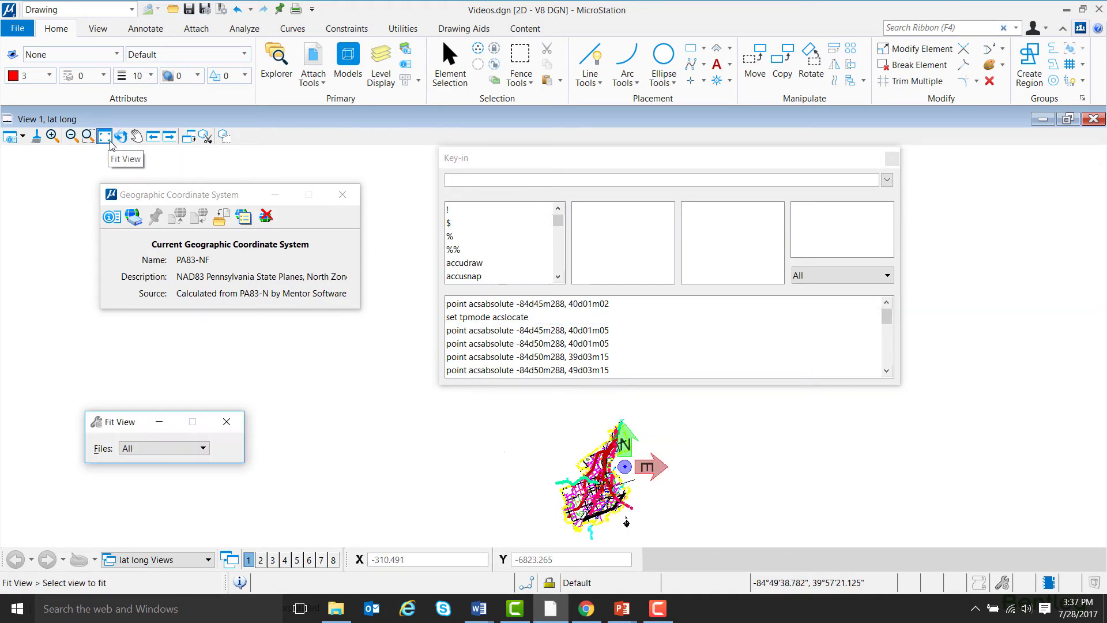
pyautogui.moveTo(442, 154); pyautogui.dragTo(198, 336)
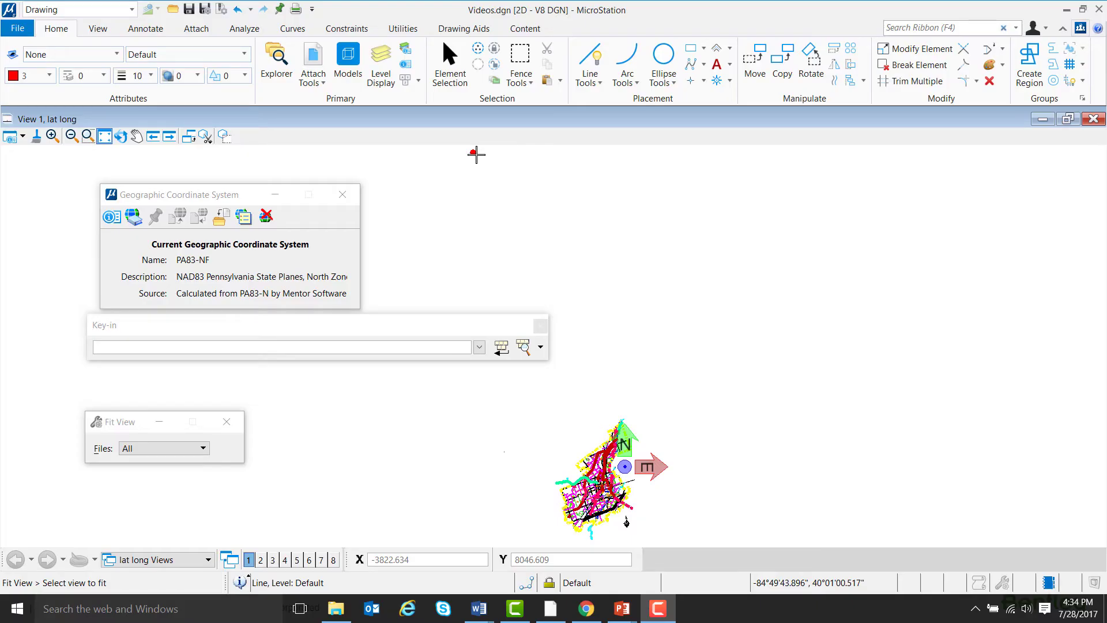
# Step: Open LongitudeLatitude.txt from the test folder in Notepad
pyautogui.hotkey('alt', 'Tab')
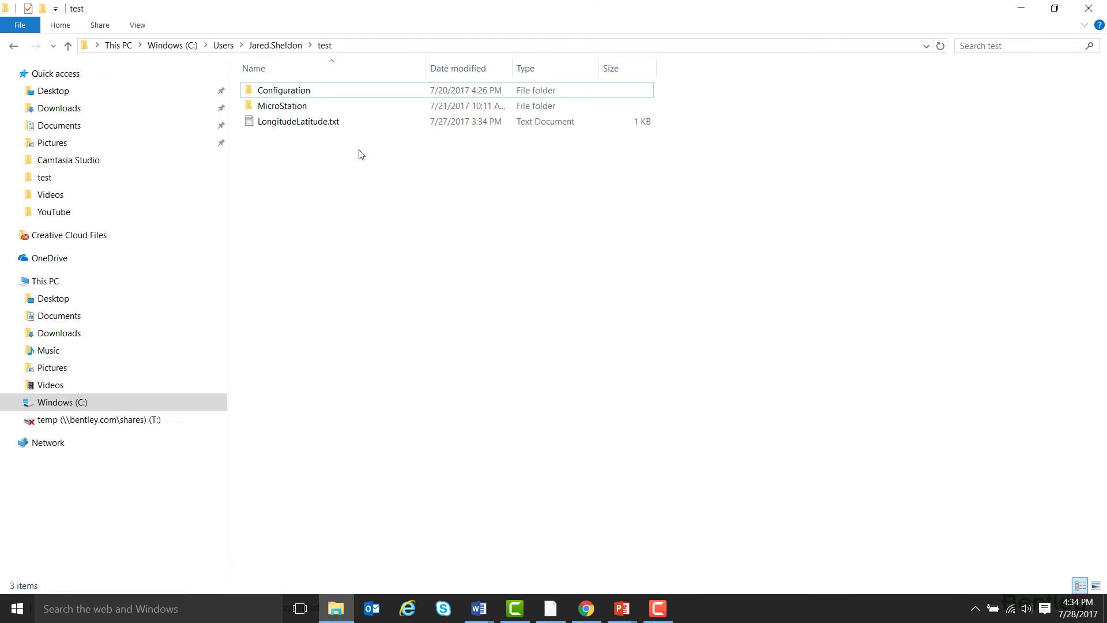
pyautogui.doubleClick(348, 128)
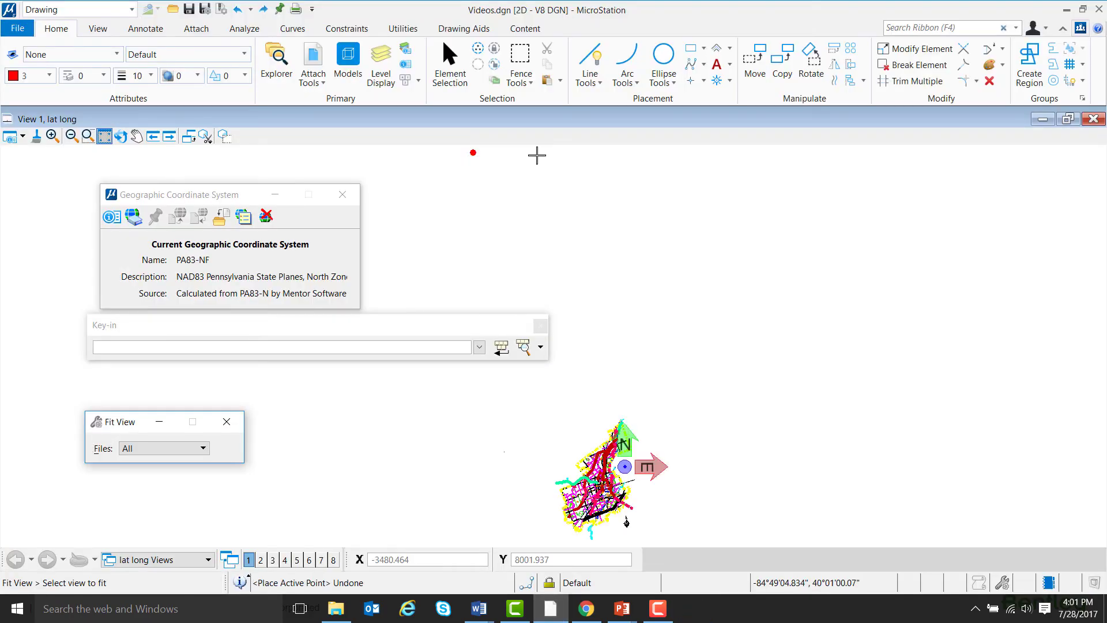
# Step: With Place Active Point, key in '@' plus the LongitudeLatitude.txt path, then fit the view
pyautogui.click(537, 154)
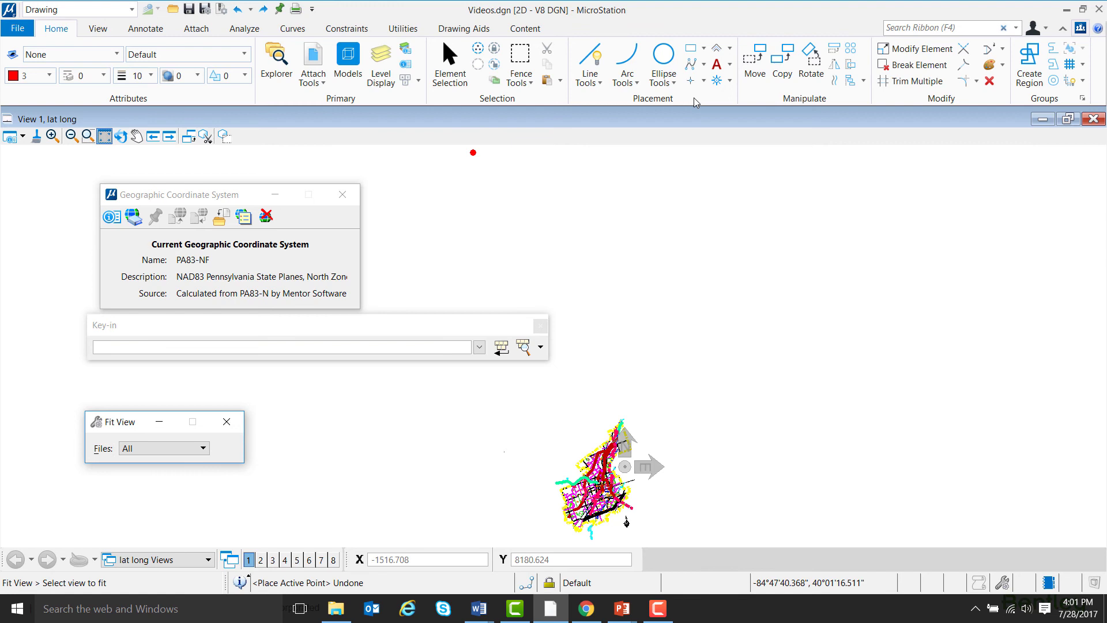
pyautogui.click(340, 350)
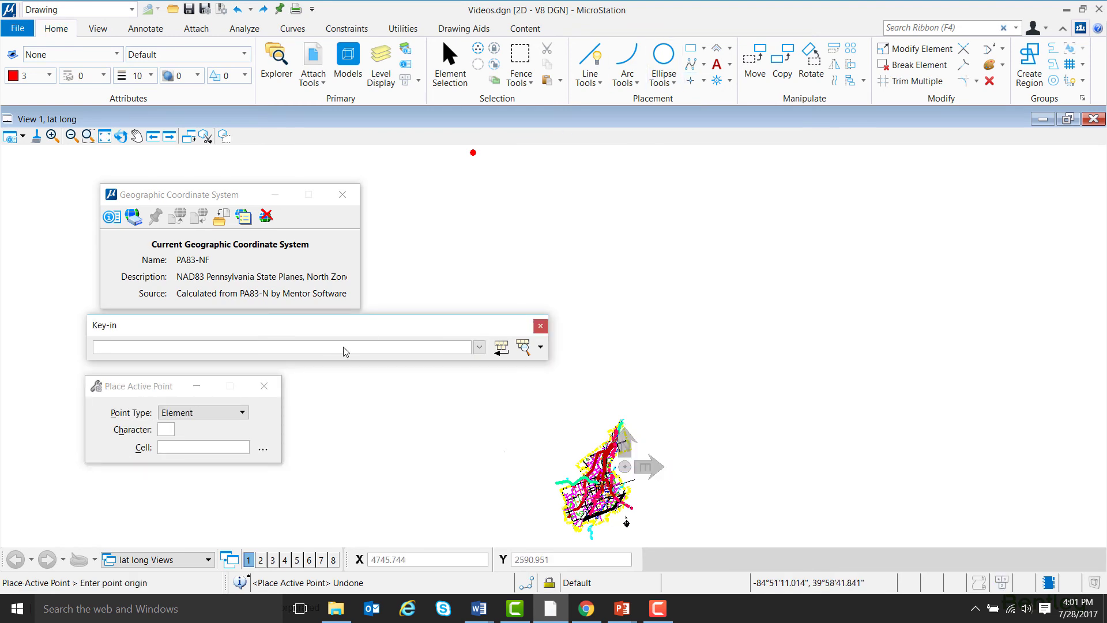
pyautogui.rightClick(345, 351)
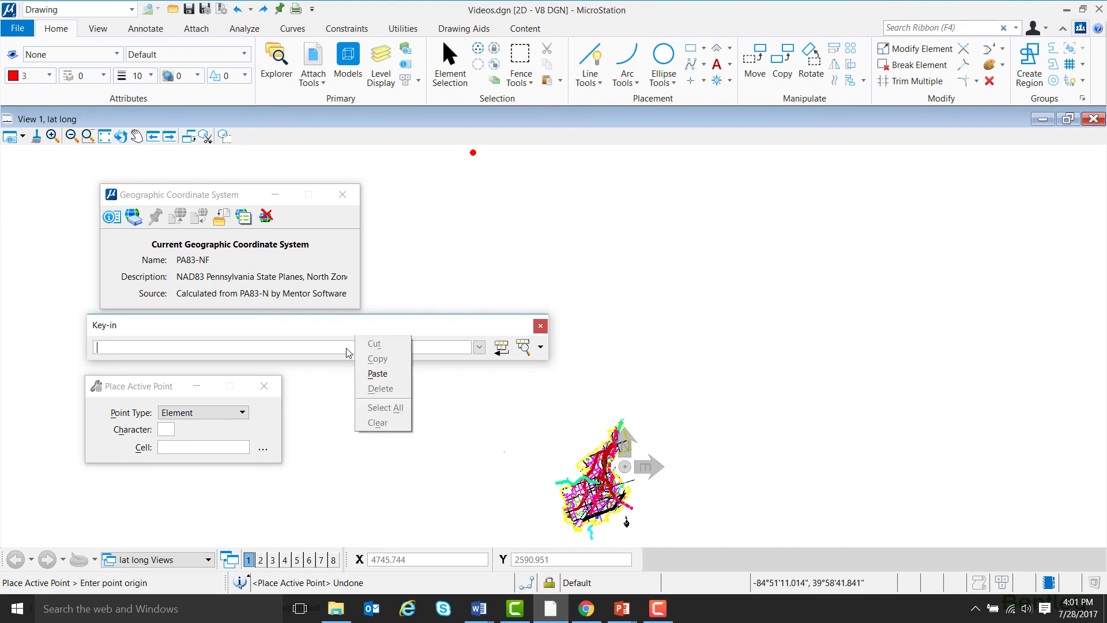
pyautogui.click(375, 371)
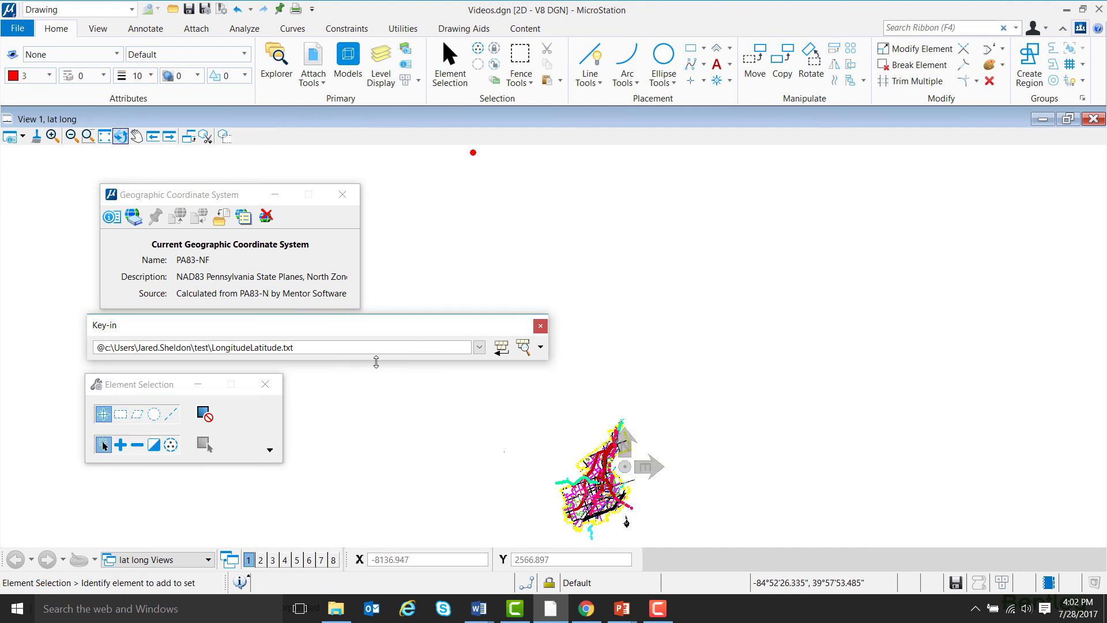
pyautogui.press('Return')
pyautogui.click(105, 137)
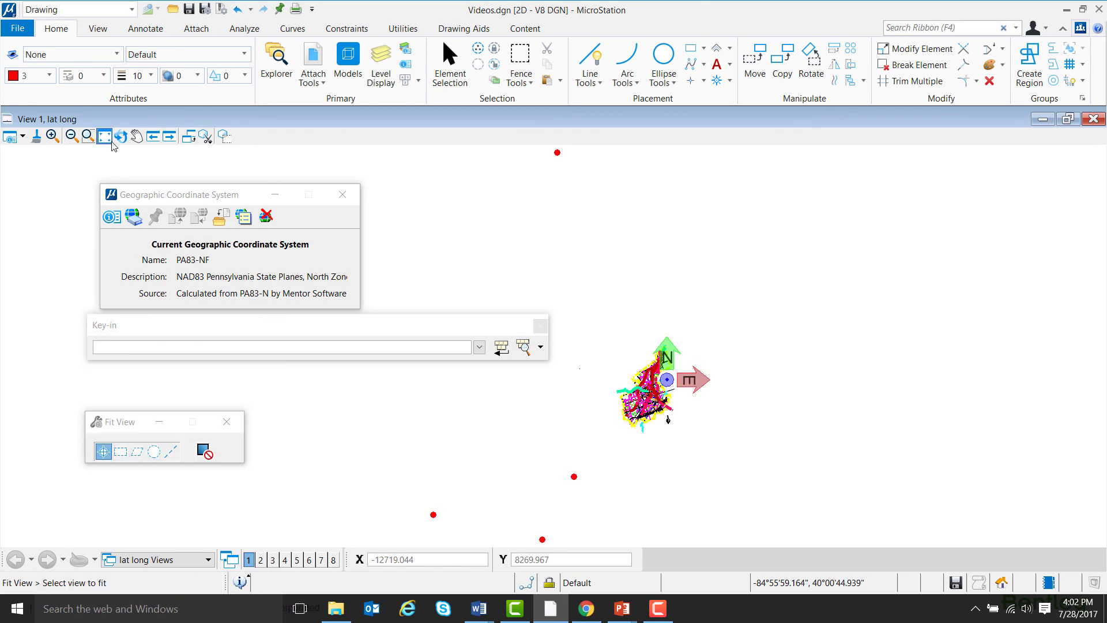